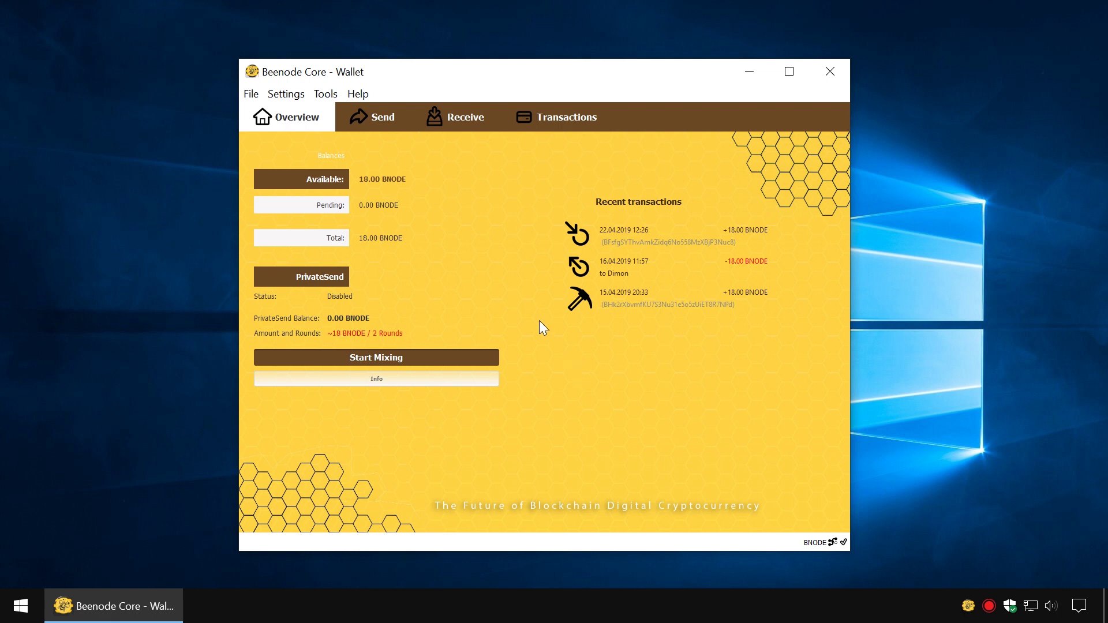
- Save gen=1 into beenode.conf, then close and relaunch the Beenode wallet
left_click(326, 98)
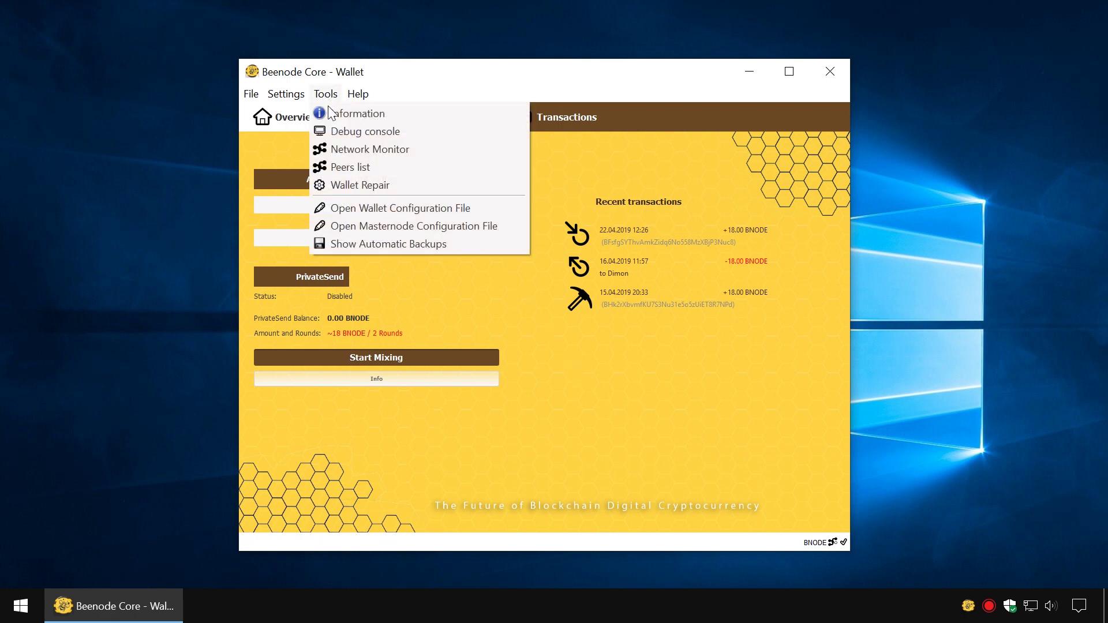
left_click(352, 209)
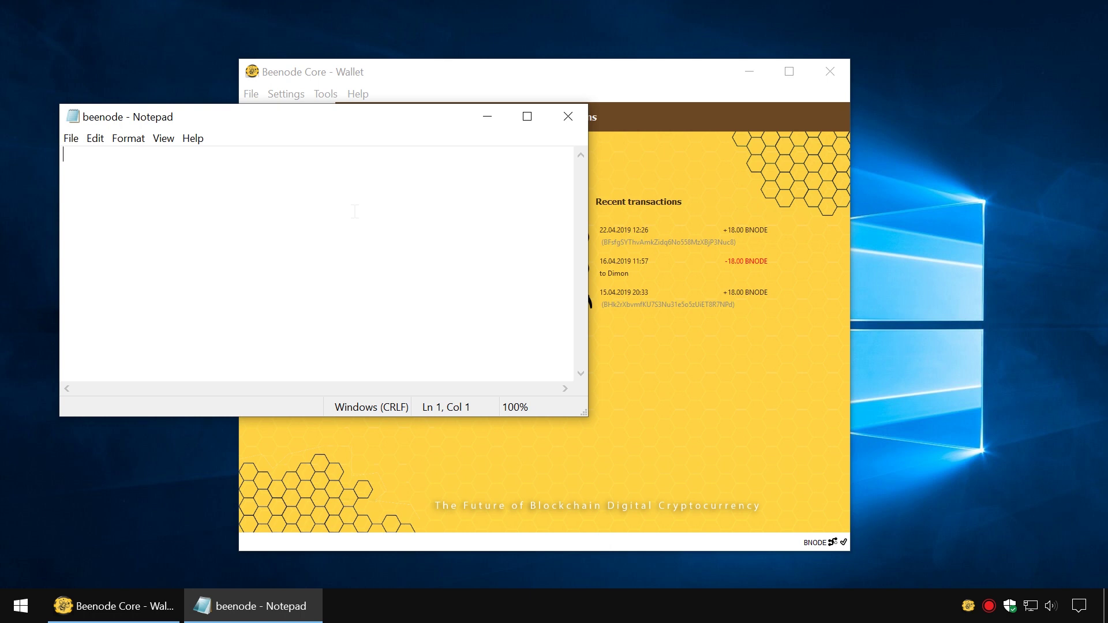
type("gen=1")
left_click(568, 116)
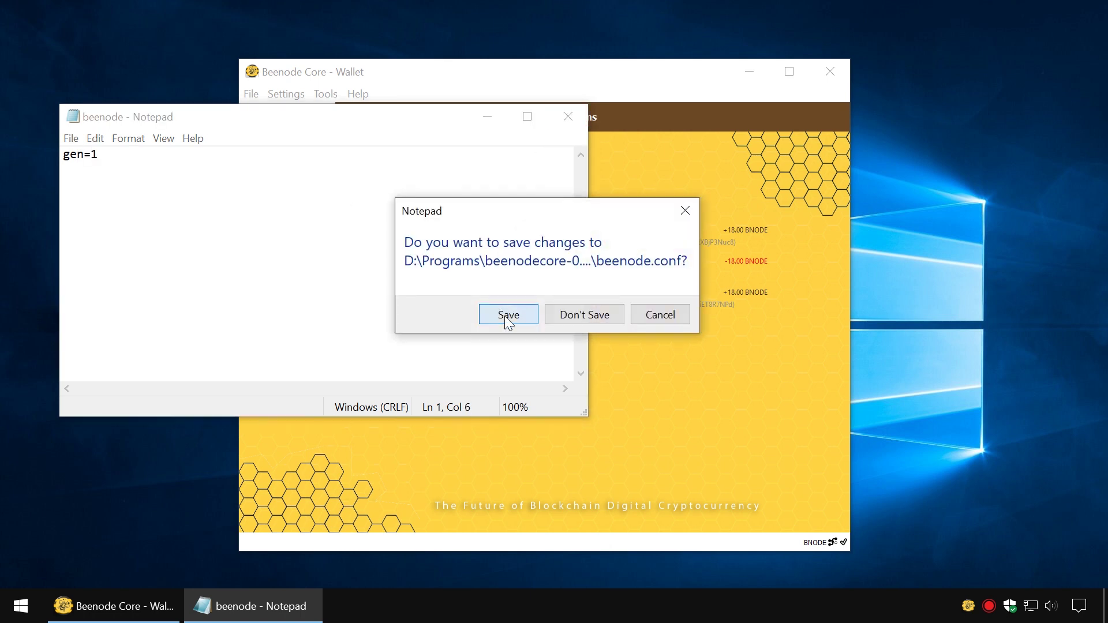
left_click(506, 317)
left_click(834, 68)
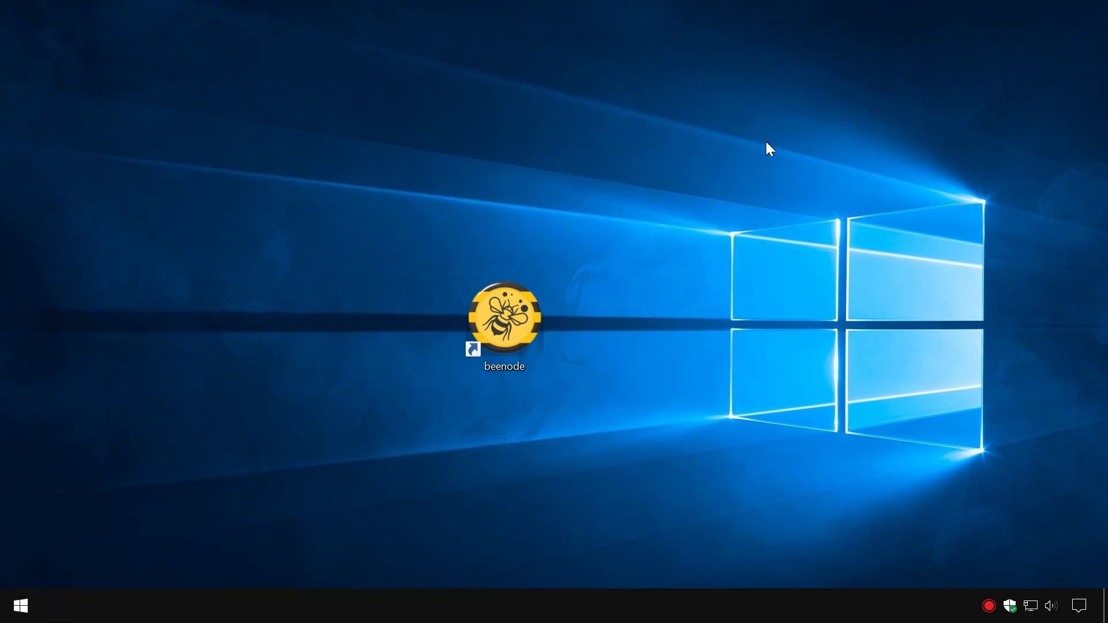
double_click(507, 314)
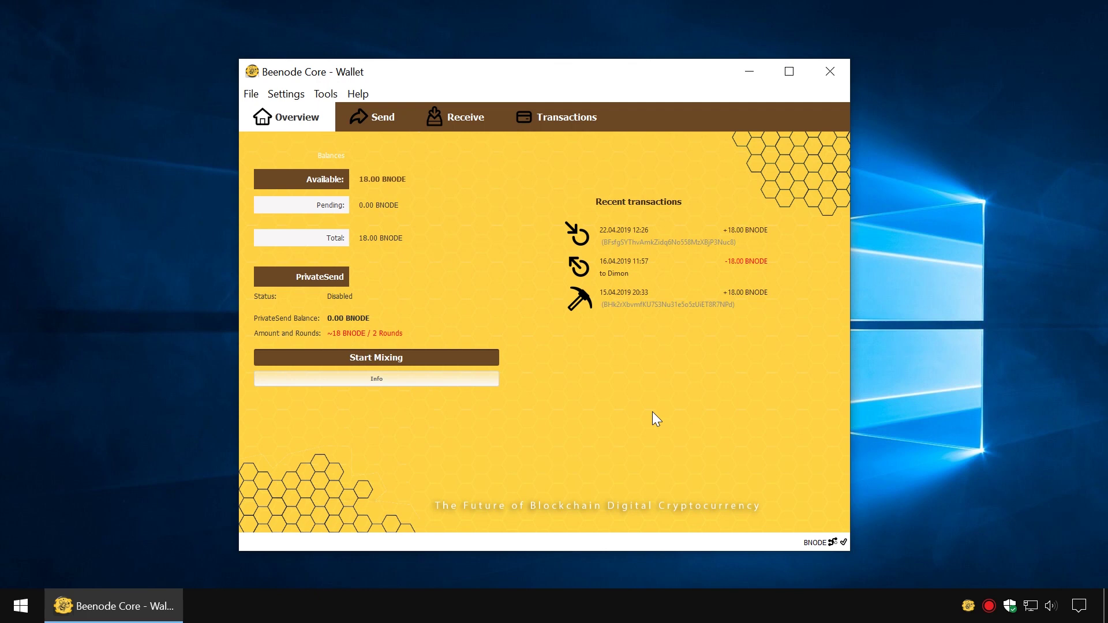
- Show Task Manager's CPU graph in Graph summary view, arranged beside the wallet window
right_click(20, 603)
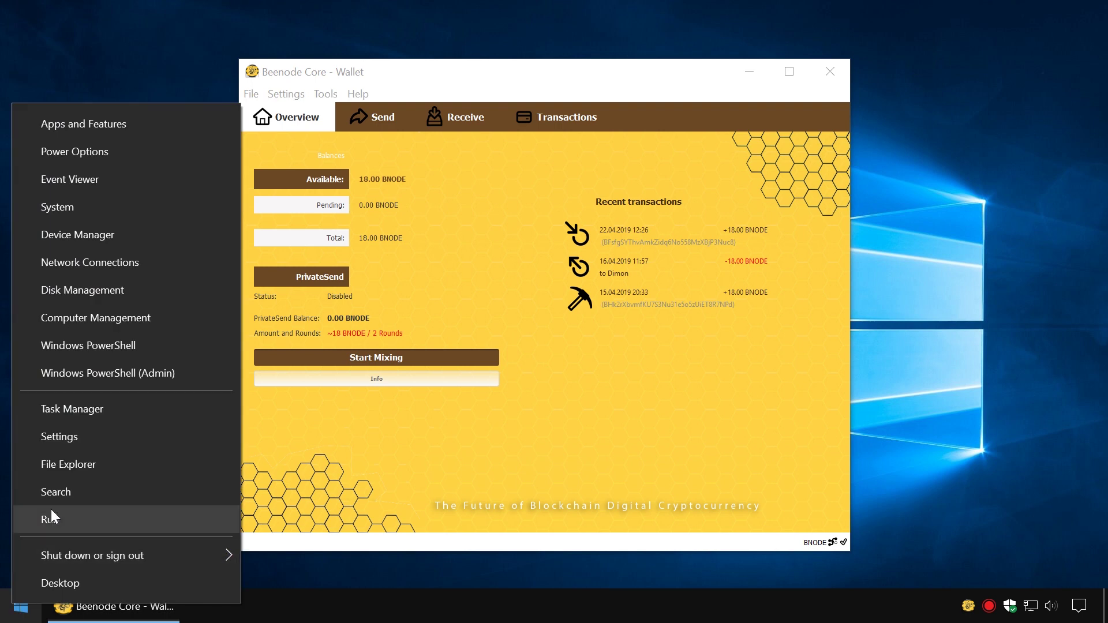
left_click(83, 423)
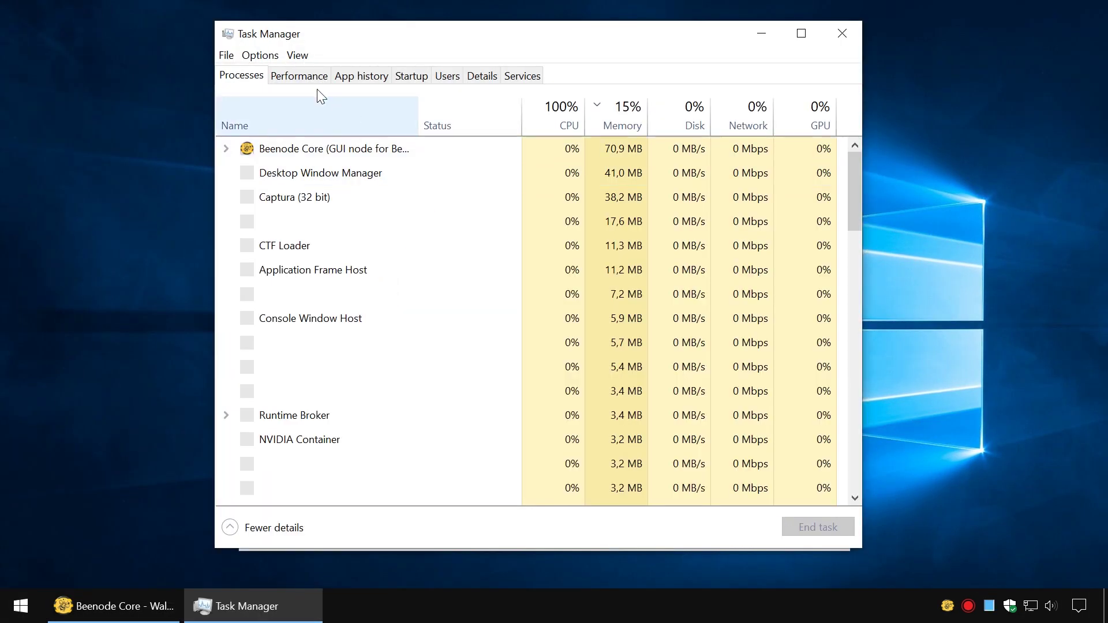
left_click(302, 80)
right_click(509, 198)
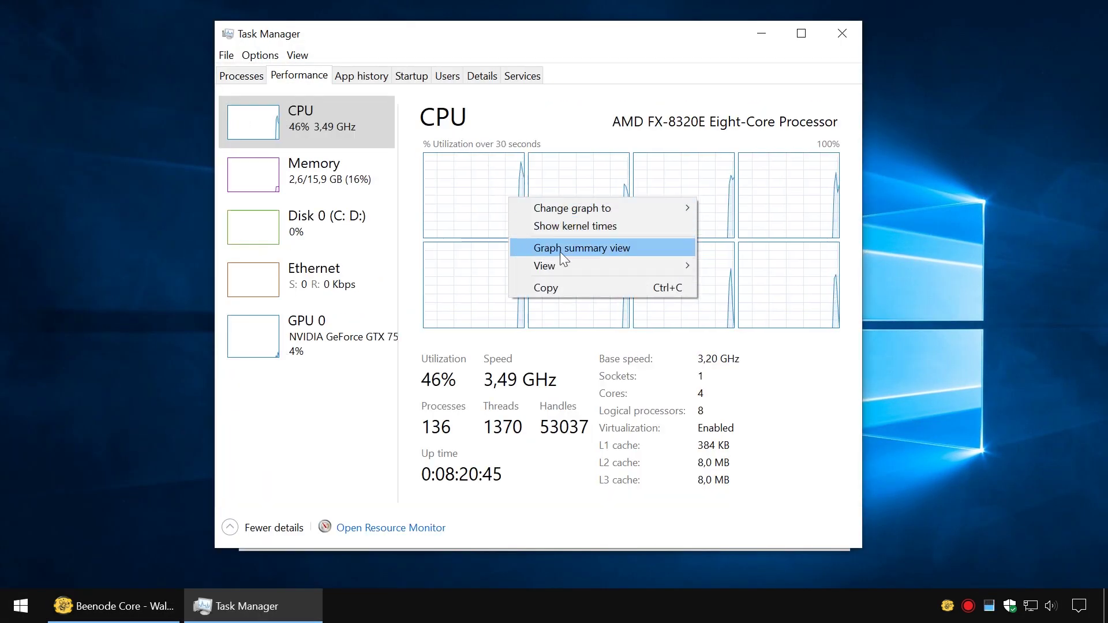
left_click(583, 248)
left_click_drag(440, 87, 840, 212)
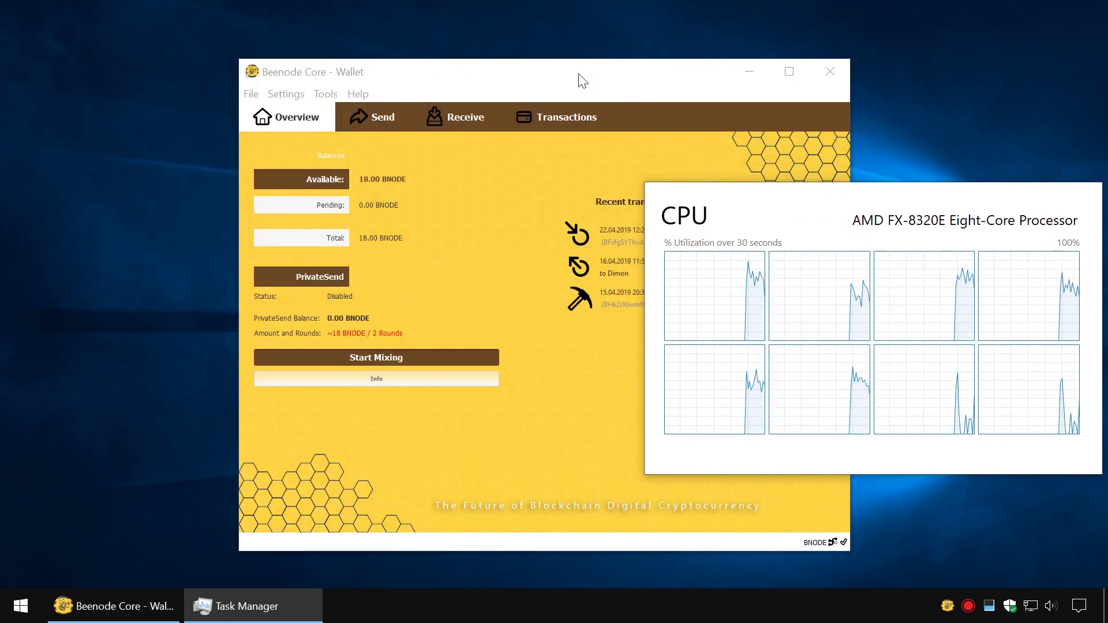
left_click_drag(539, 76, 344, 71)
- Run getgenerate in the debug console and see it return true
left_click(103, 87)
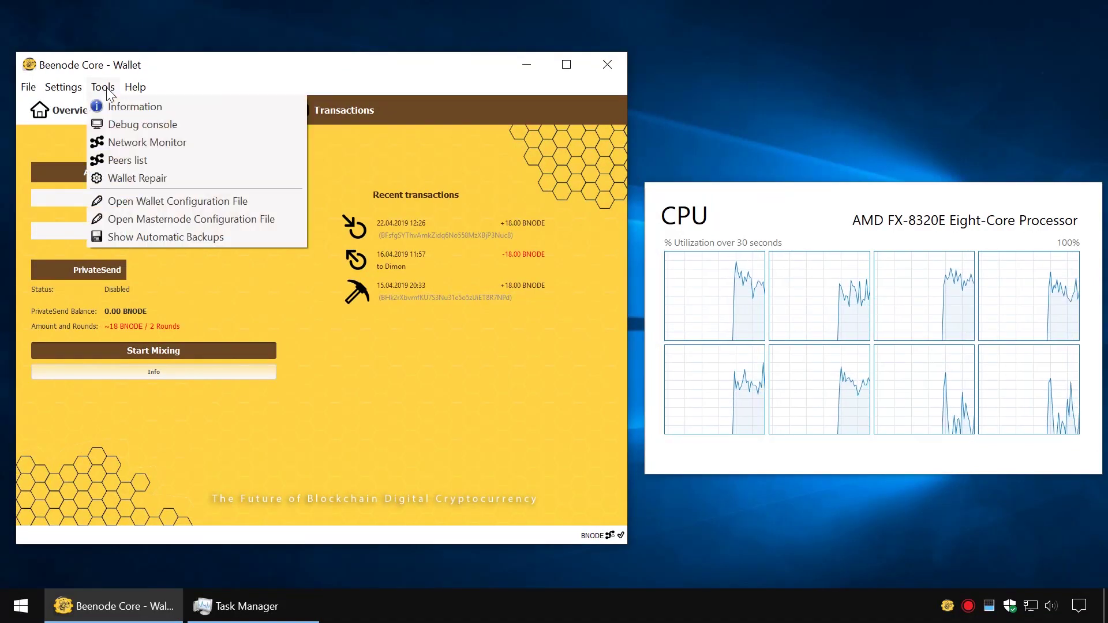
left_click(124, 121)
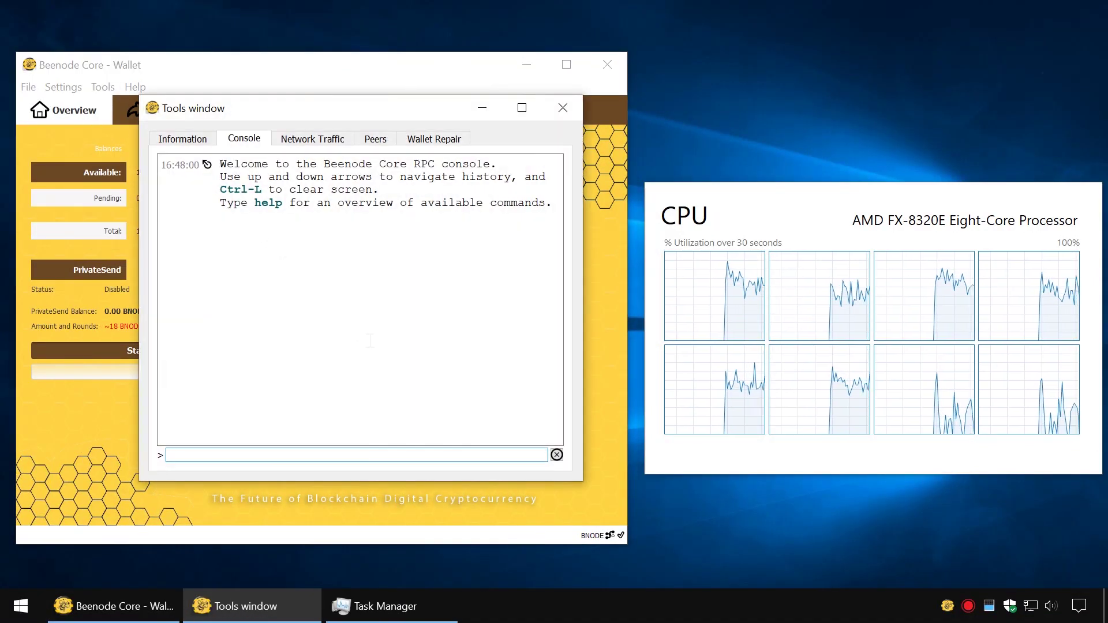
type("getg")
key("Down")
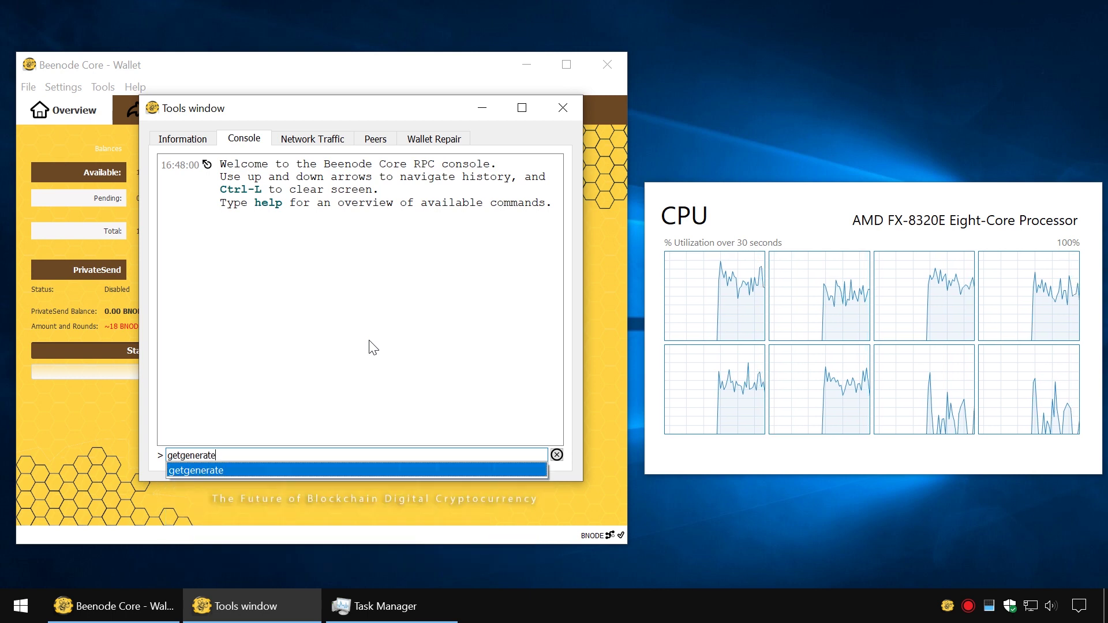
key("Return")
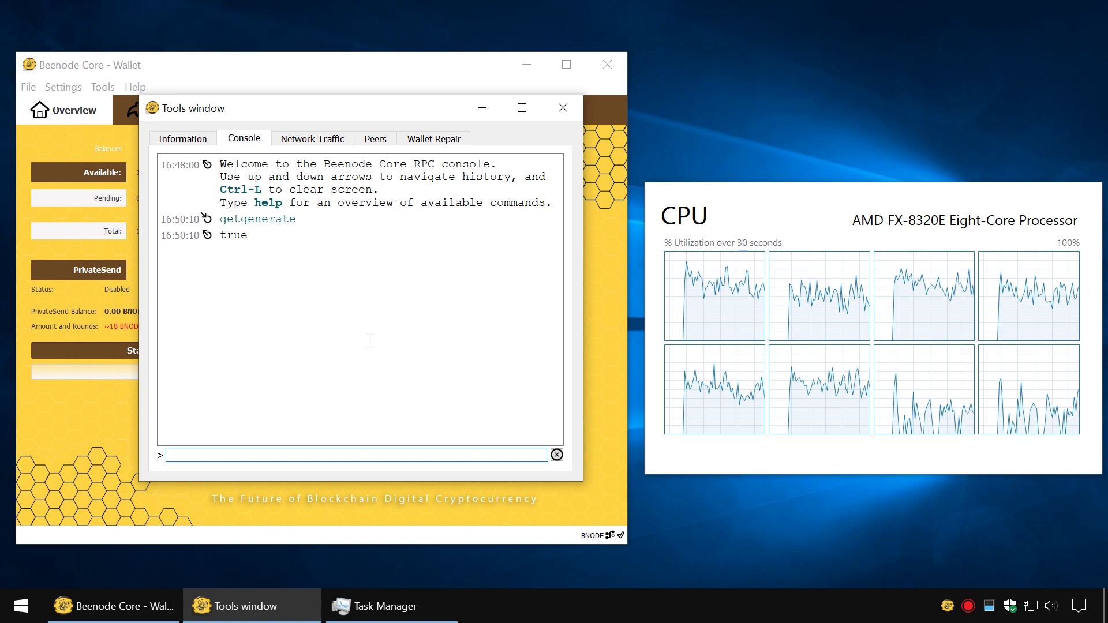
- Add genproclimit=8 below gen=1 in beenode.conf, save it, and shut the wallet down
left_click(562, 107)
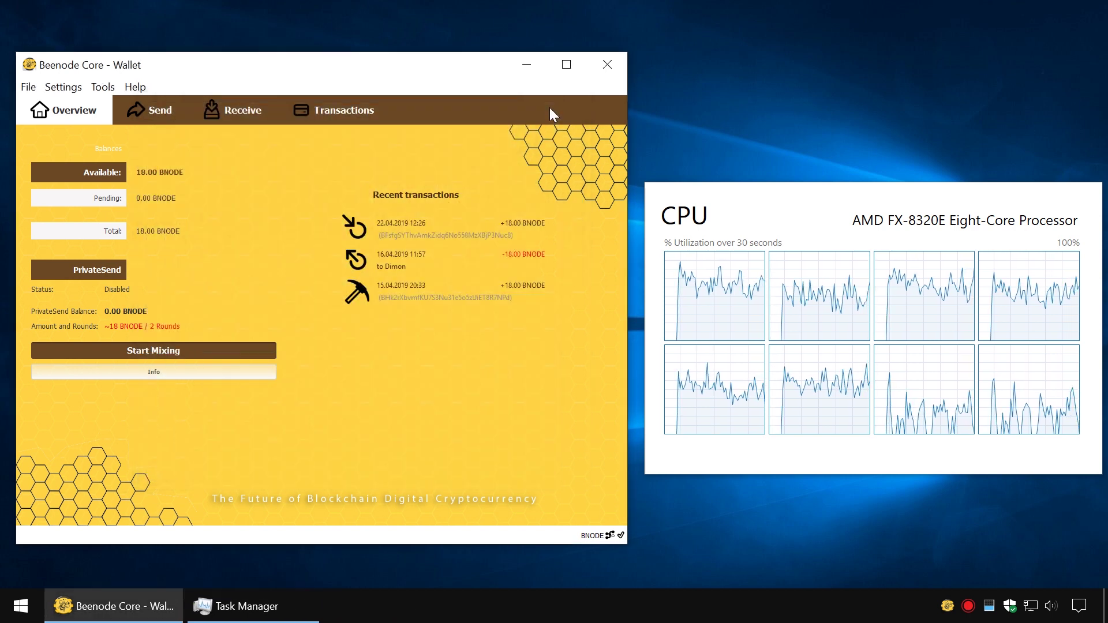
left_click(103, 86)
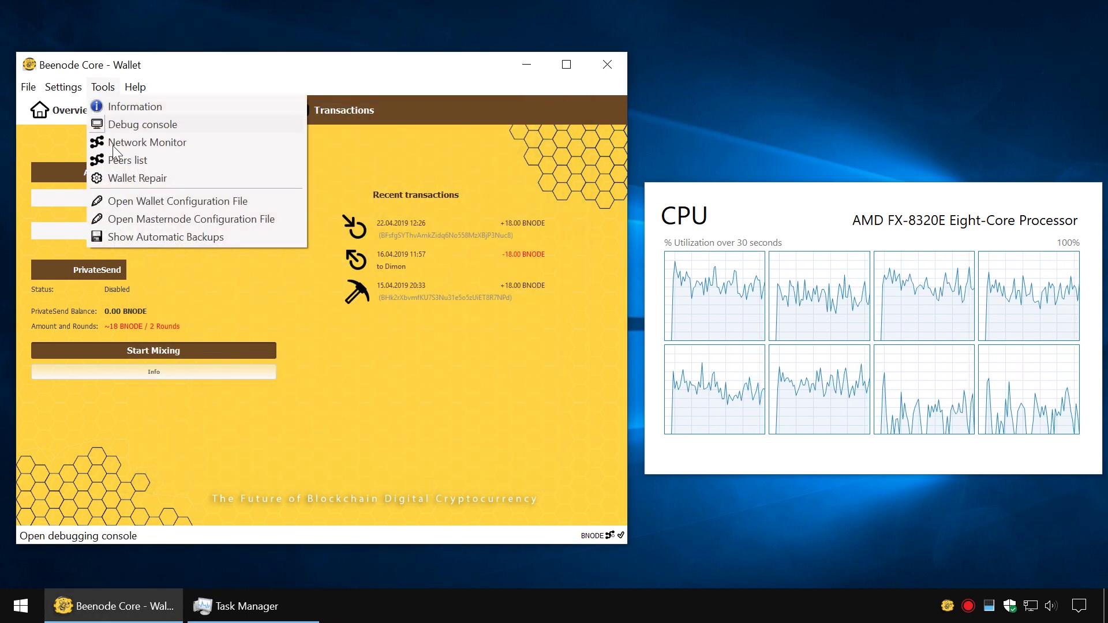
left_click(134, 200)
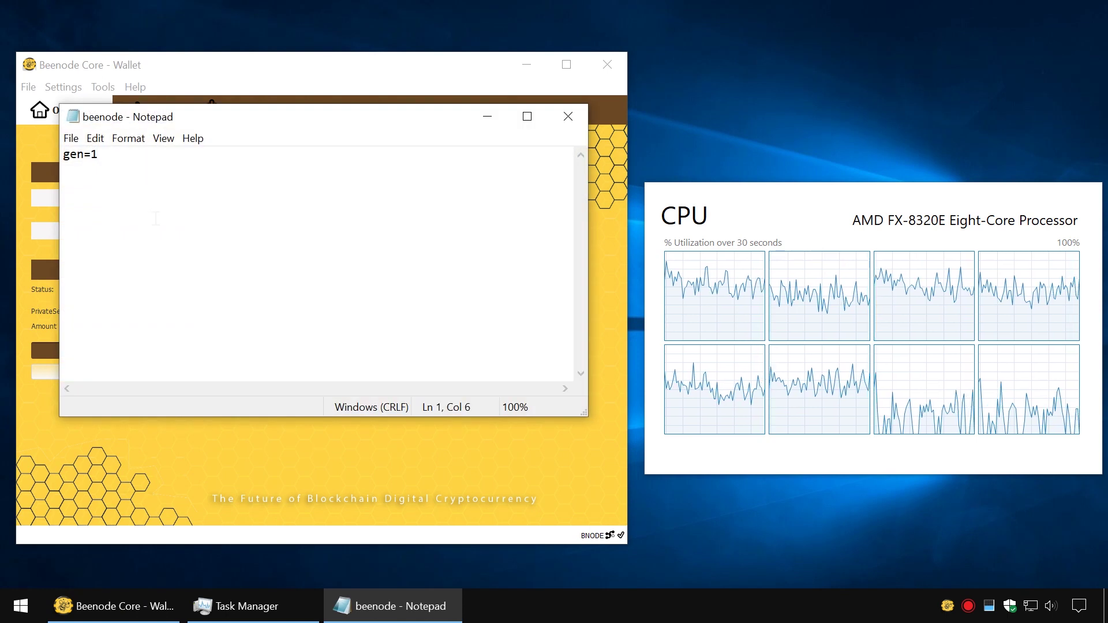
key("Return")
key("Return")
type("genpr")
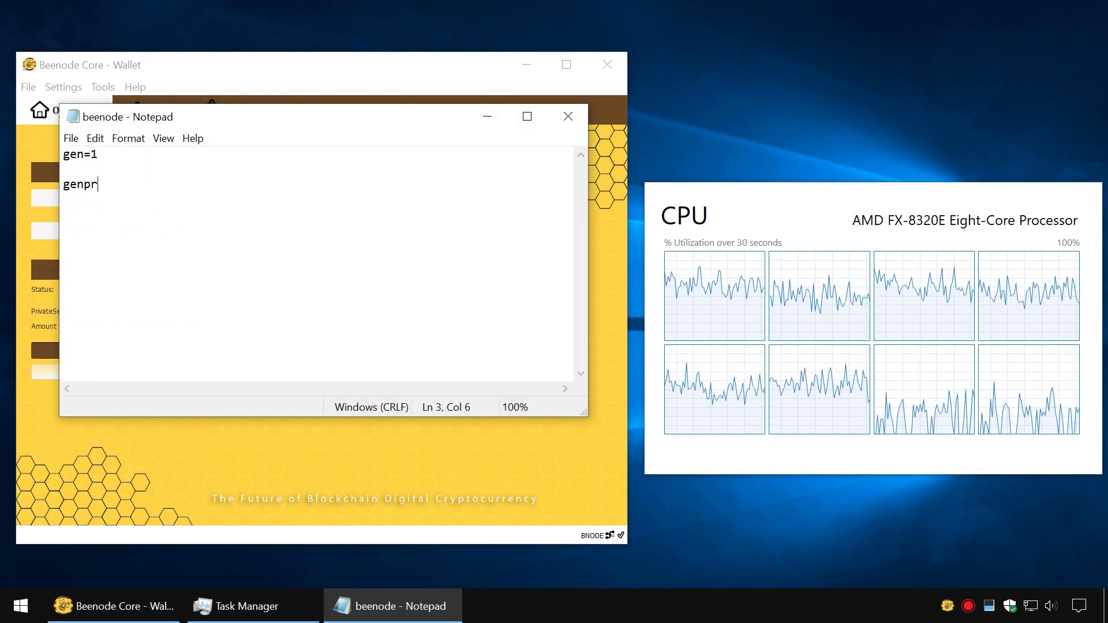
type("oclimit=8")
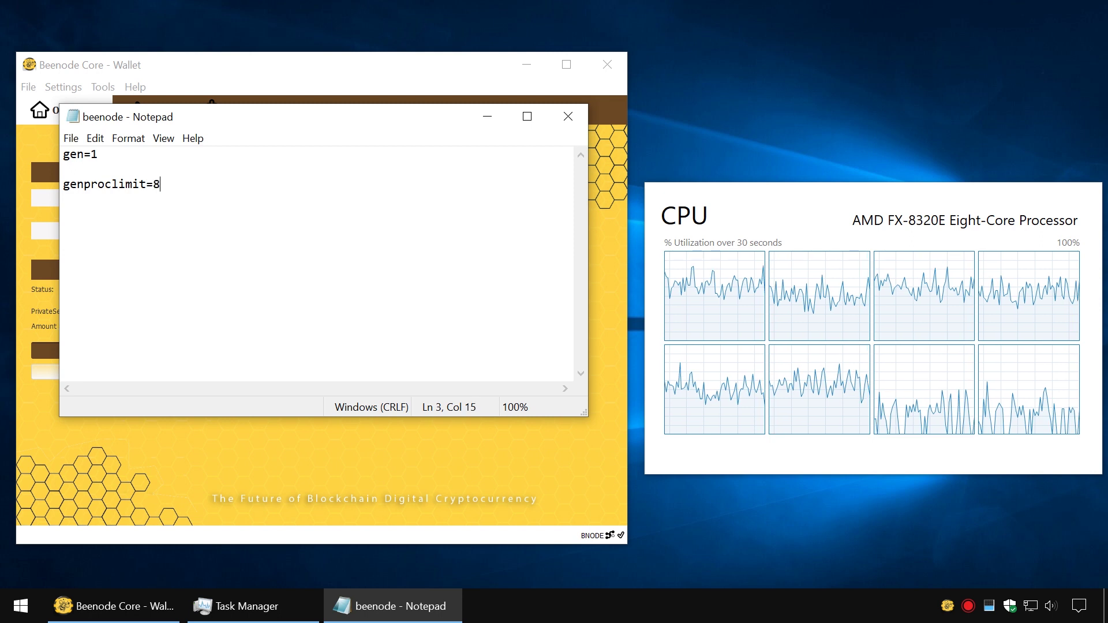
left_click(567, 116)
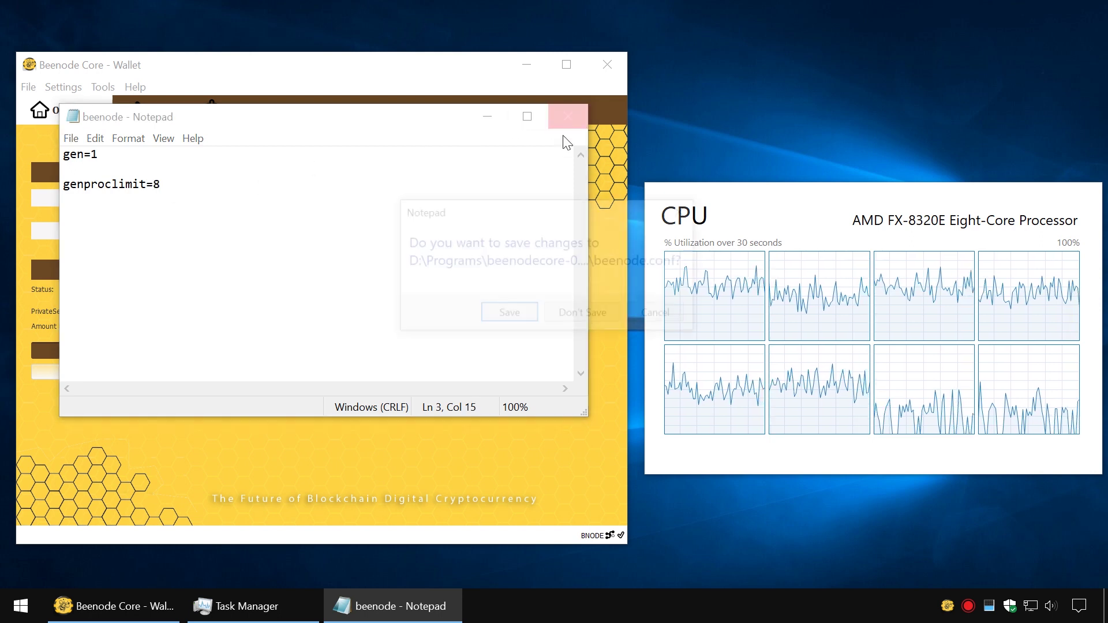
left_click(510, 316)
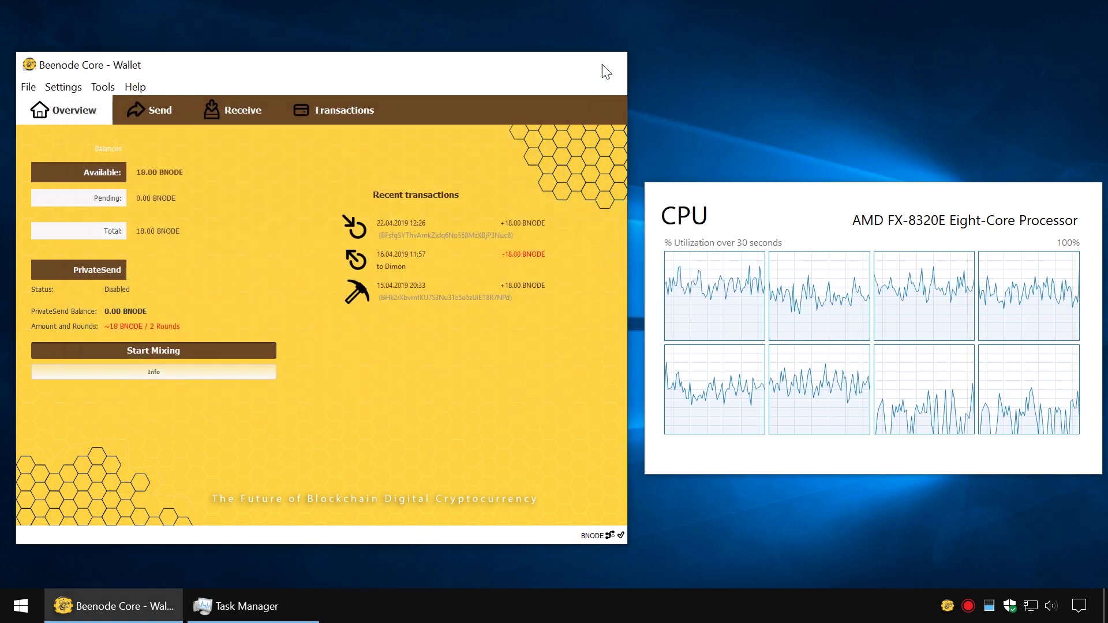
left_click(602, 64)
- Relaunch the wallet and confirm getgenerate still returns true in the debug console
double_click(510, 317)
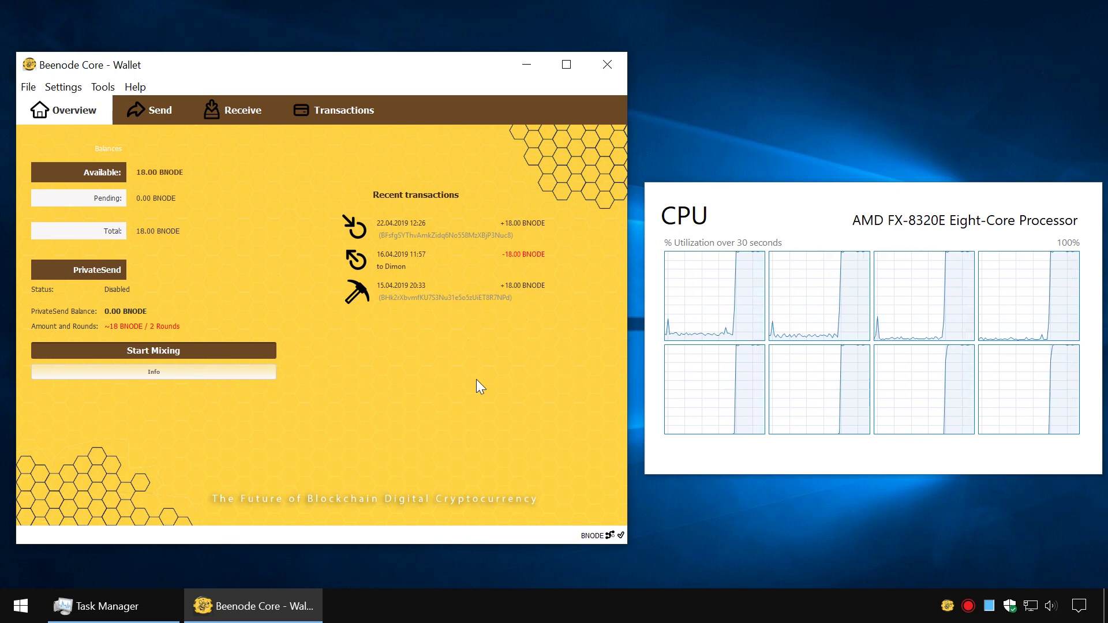
left_click(103, 87)
left_click(142, 123)
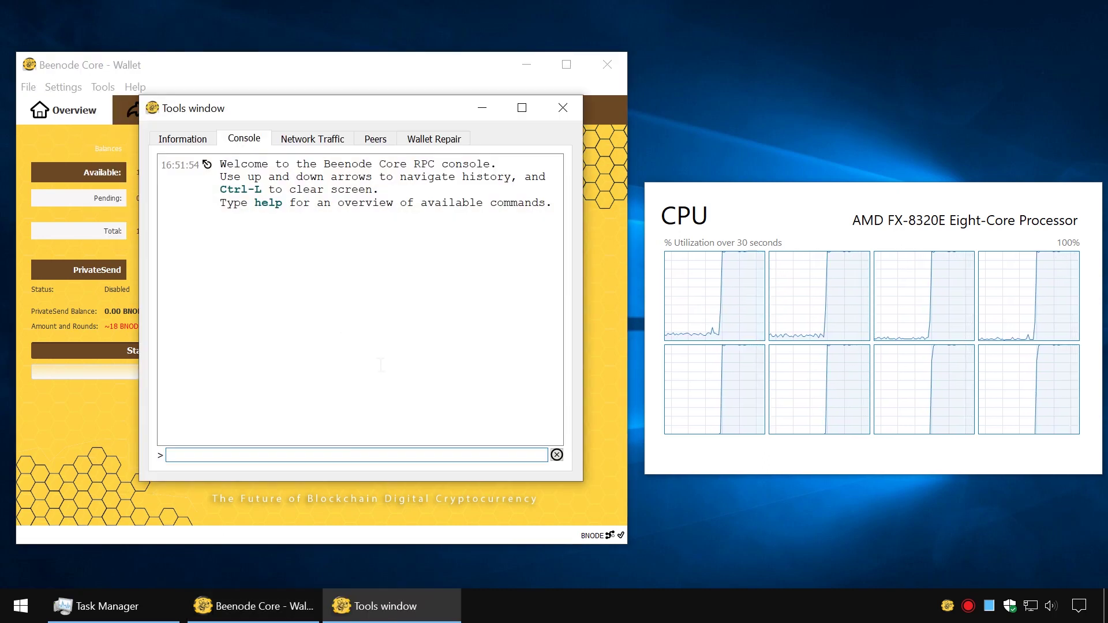
type("getgenerate")
key("Return")
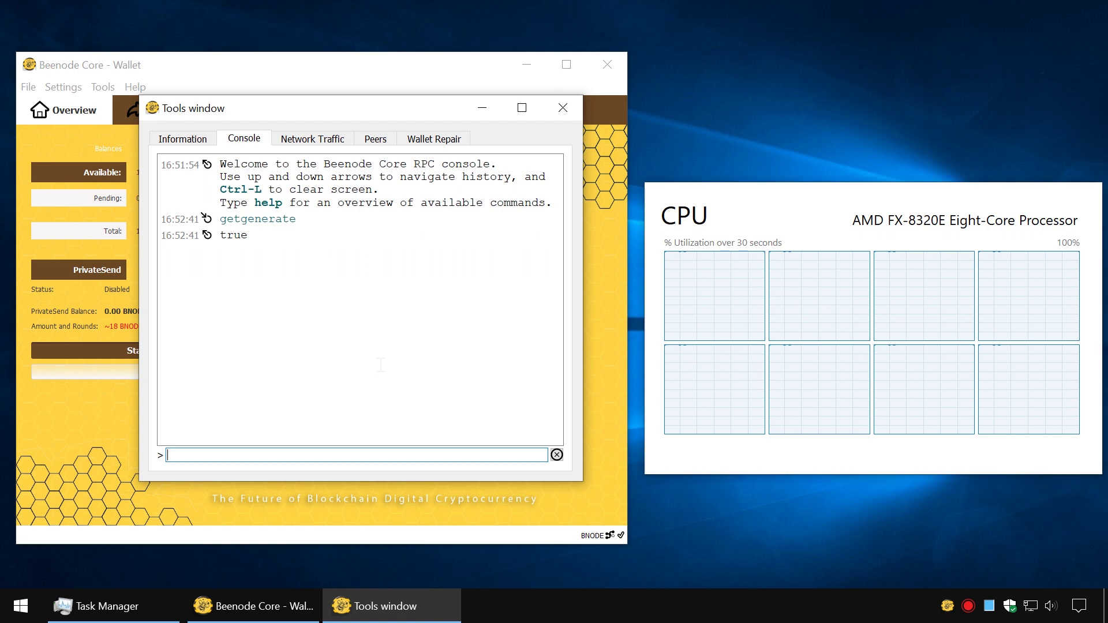
- Delete every line from beenode.conf and save the emptied file
left_click(562, 107)
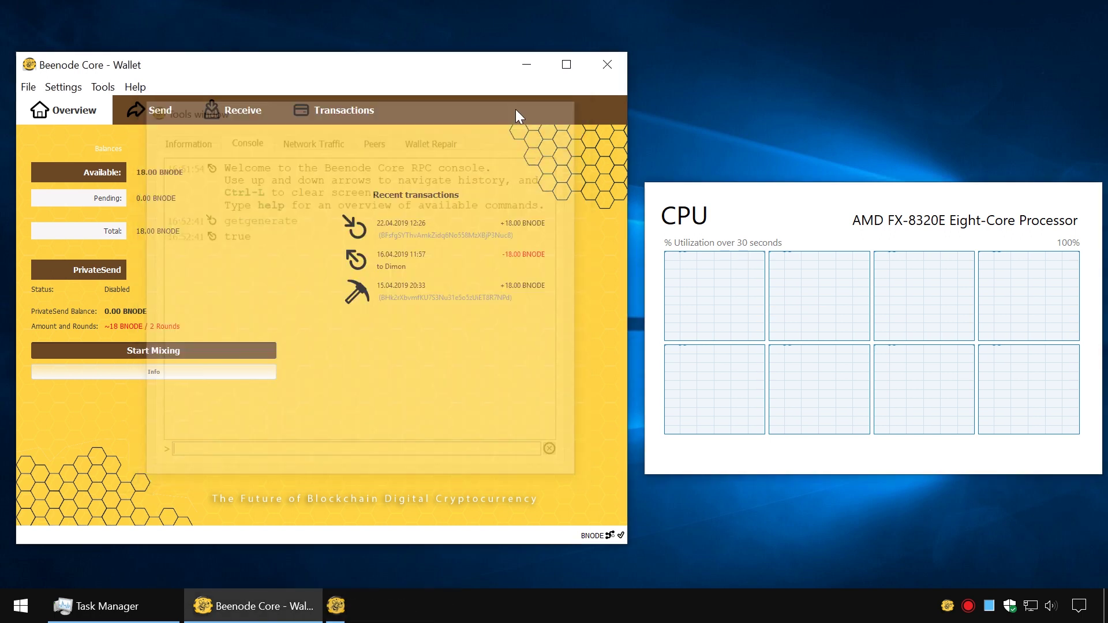
left_click(103, 86)
left_click(140, 201)
left_click_drag(162, 184, 60, 155)
key("Delete")
left_click(567, 116)
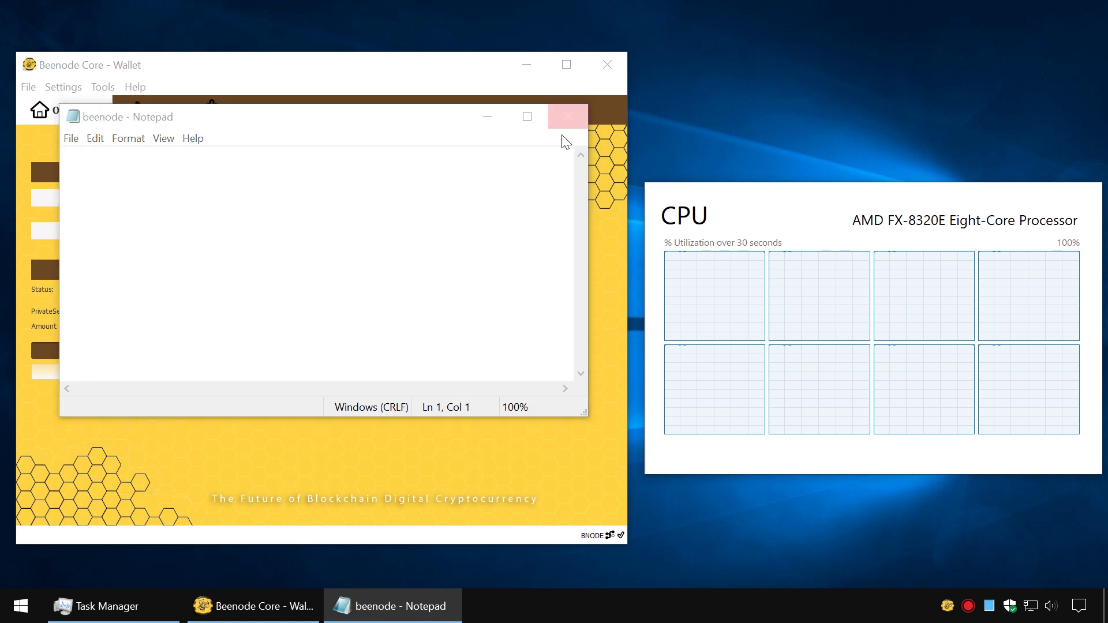
left_click(489, 315)
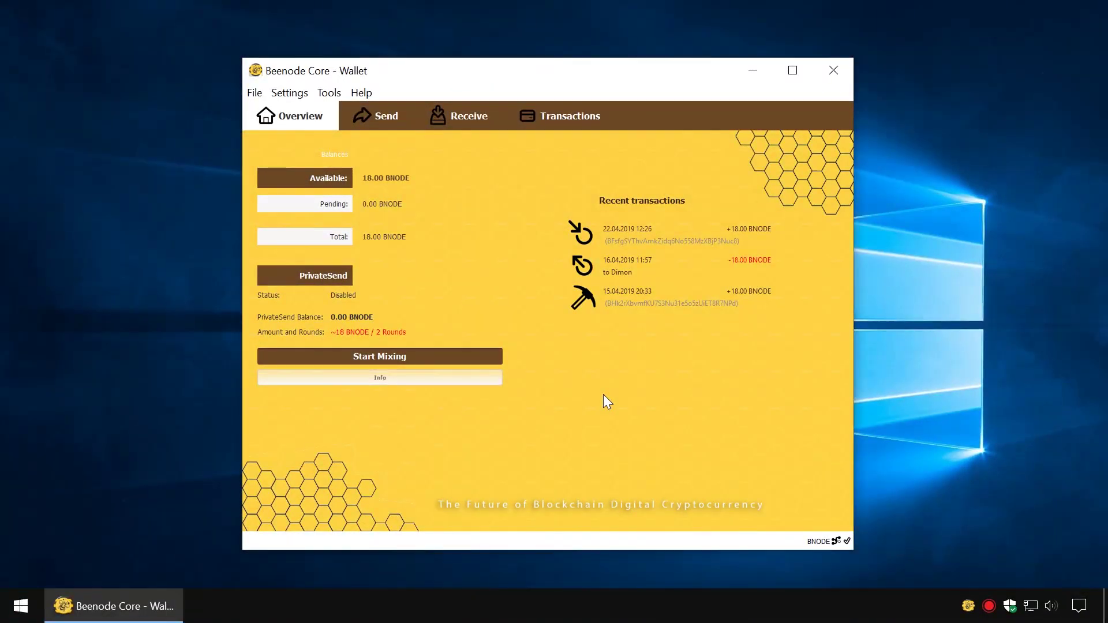
- Run setgenerate true in the debug console to start mining
left_click(329, 93)
left_click(341, 130)
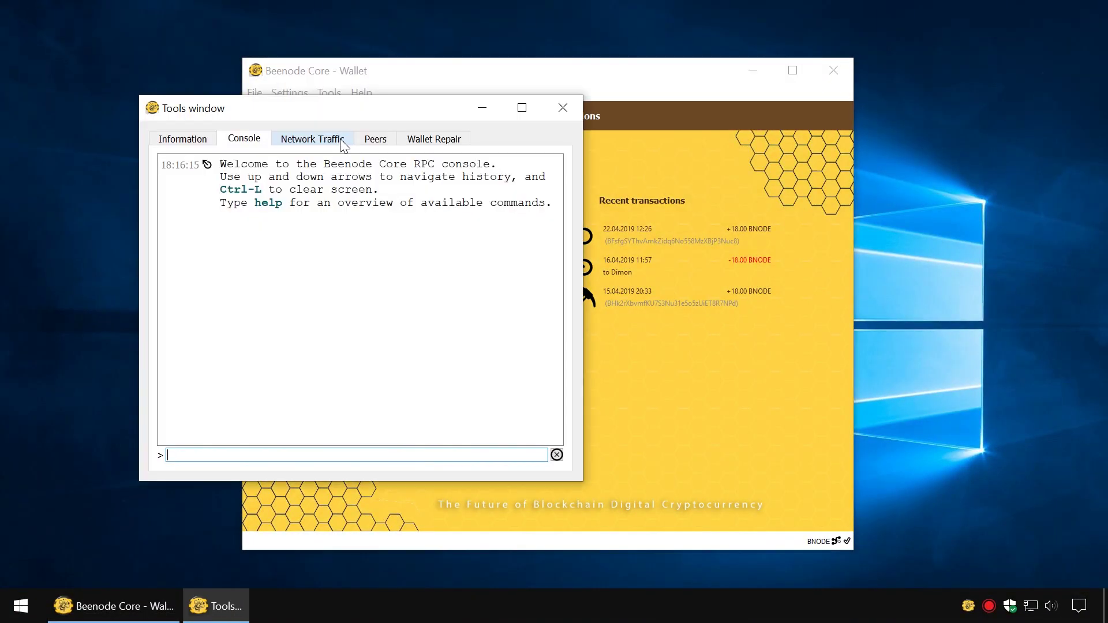
type("setg")
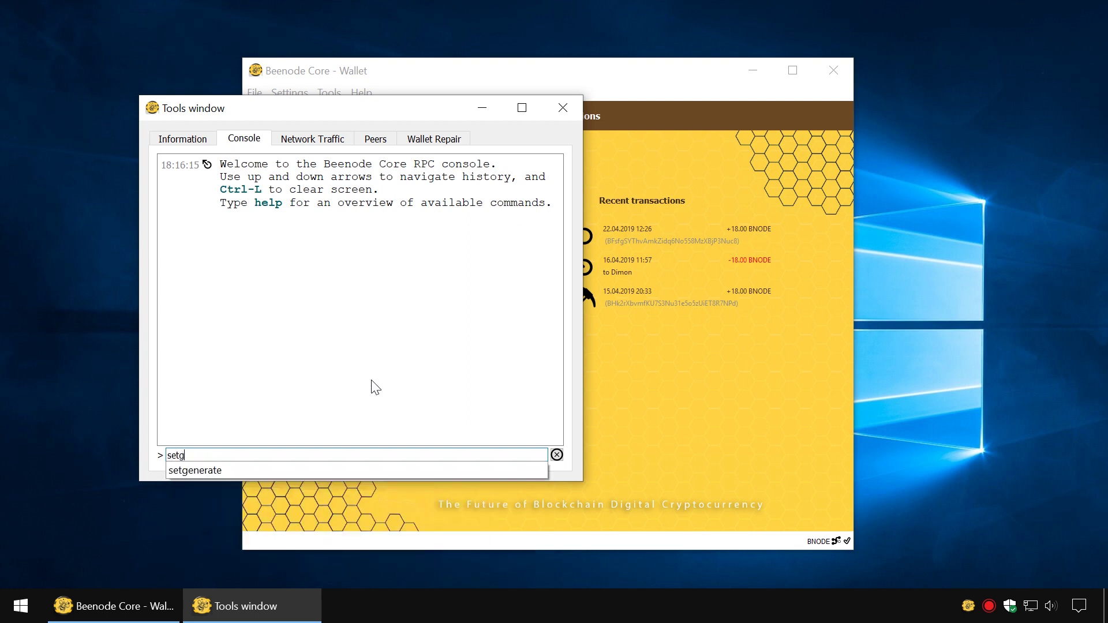
type("enerate true")
key("Return")
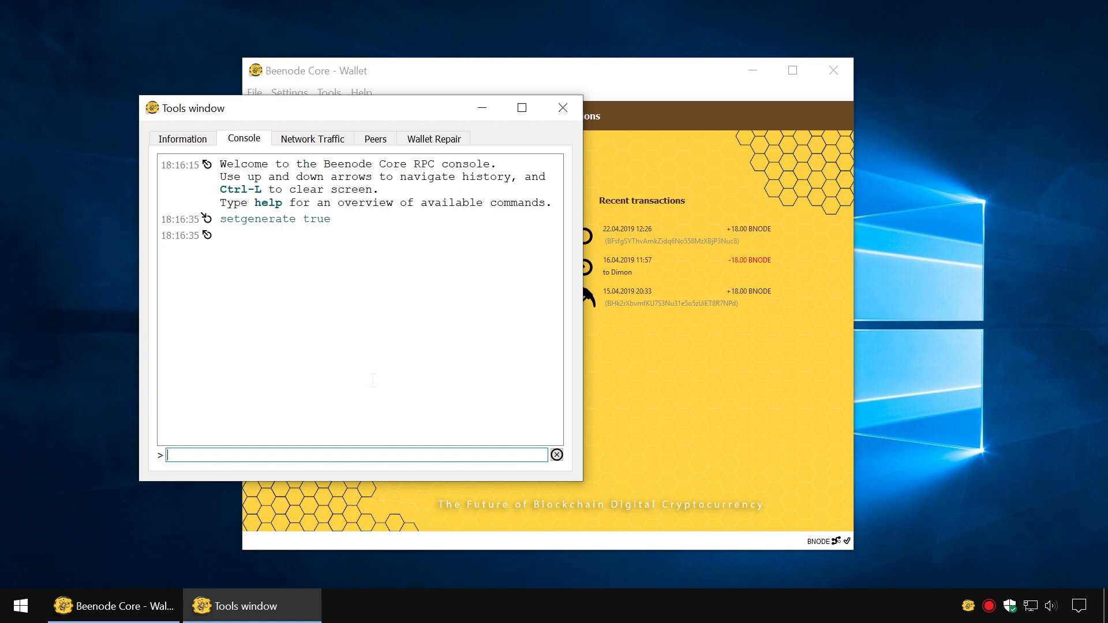
- Show Task Manager's CPU graph in Graph summary view beside the console
right_click(21, 604)
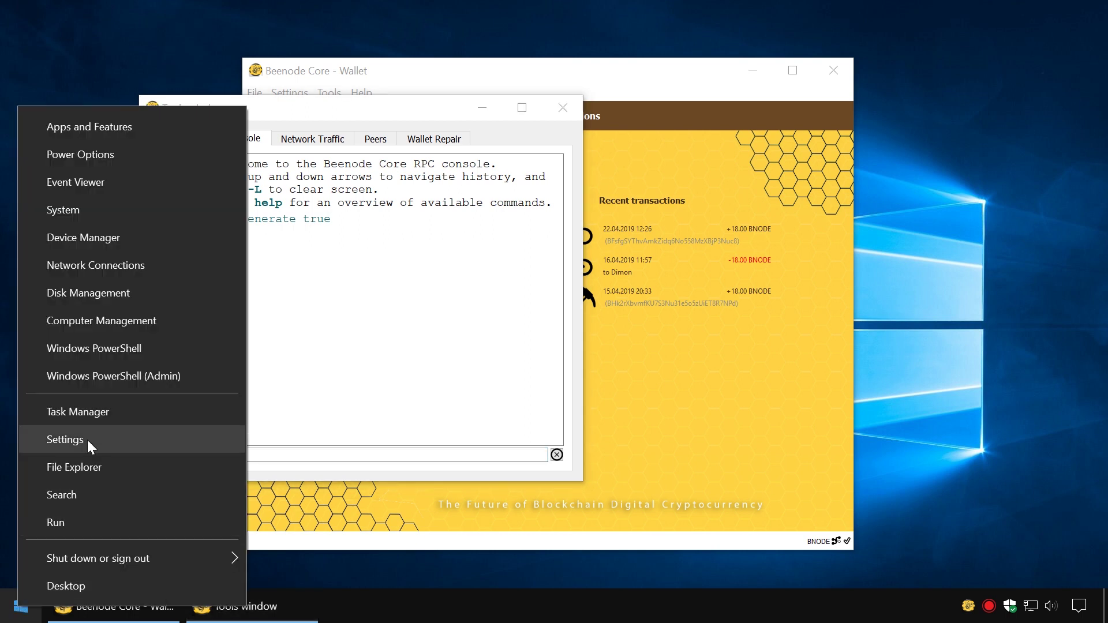
left_click(86, 421)
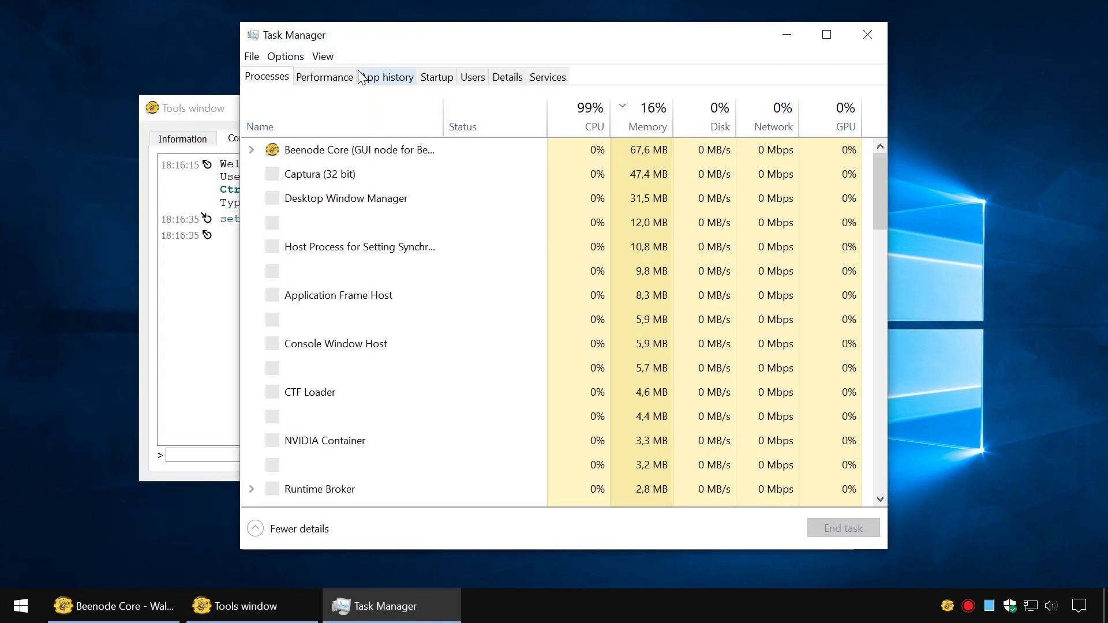
left_click(323, 78)
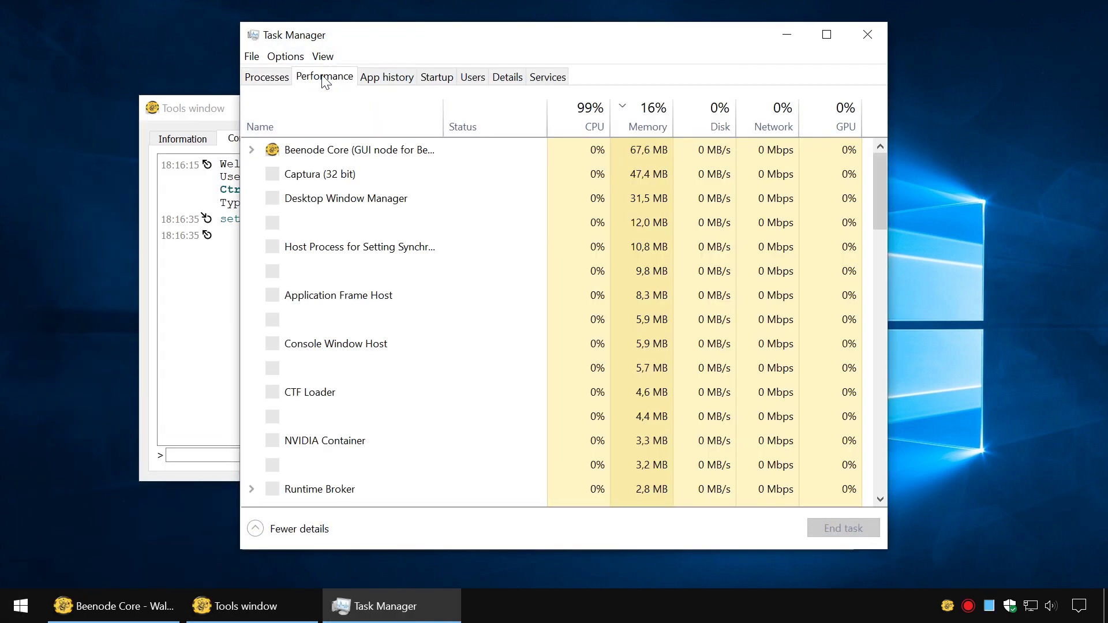
right_click(494, 204)
left_click(544, 251)
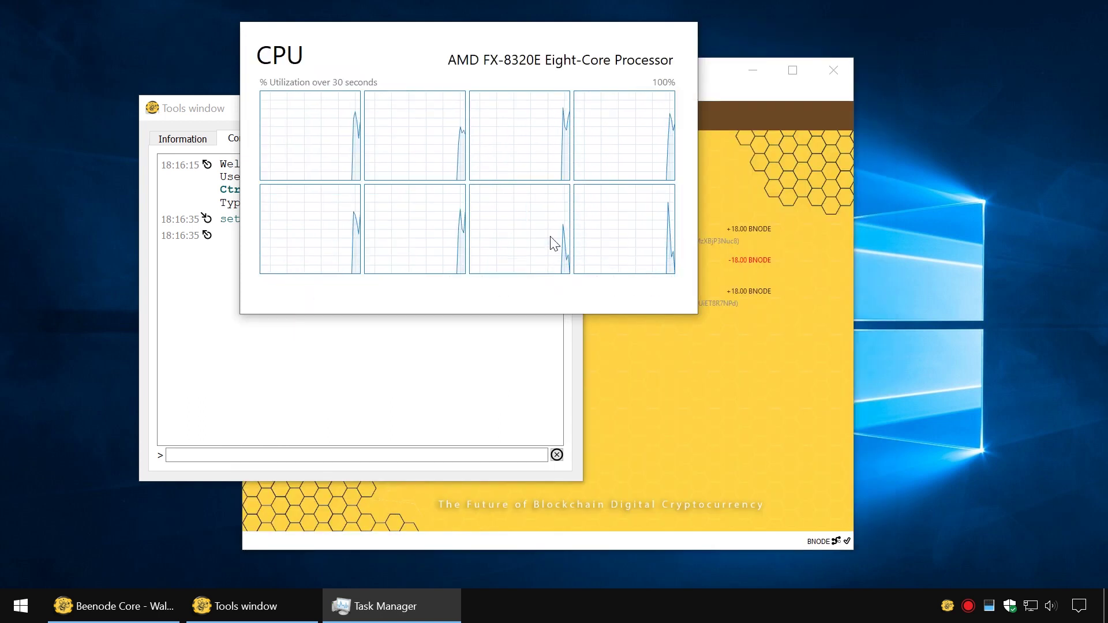
left_click_drag(506, 134, 865, 266)
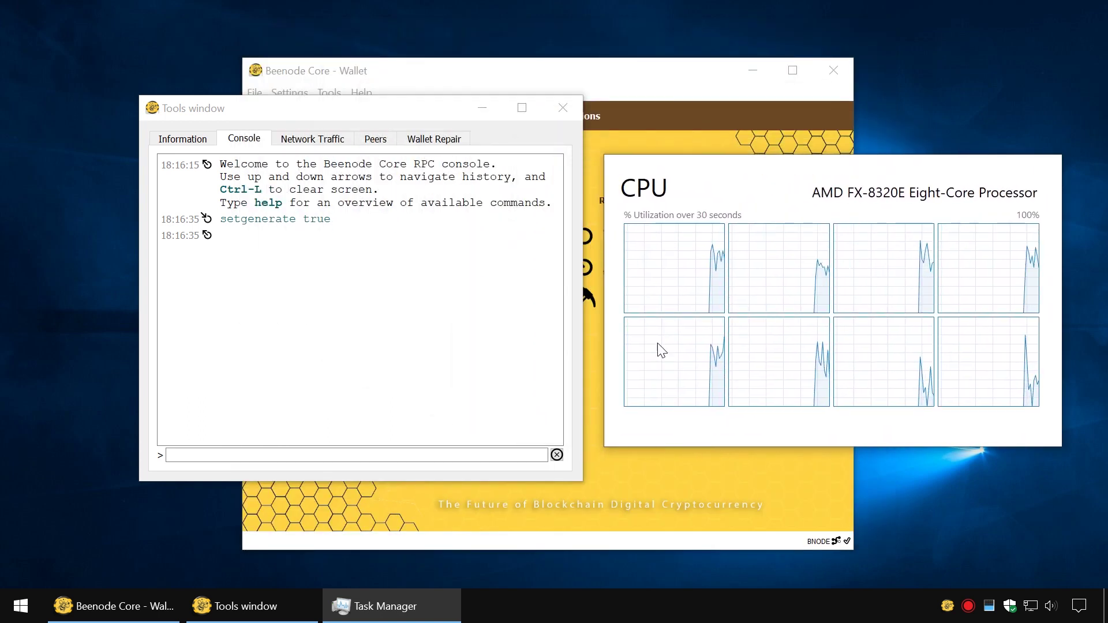
- Run setgenerate true 8 to mine on 8 threads
left_click(475, 459)
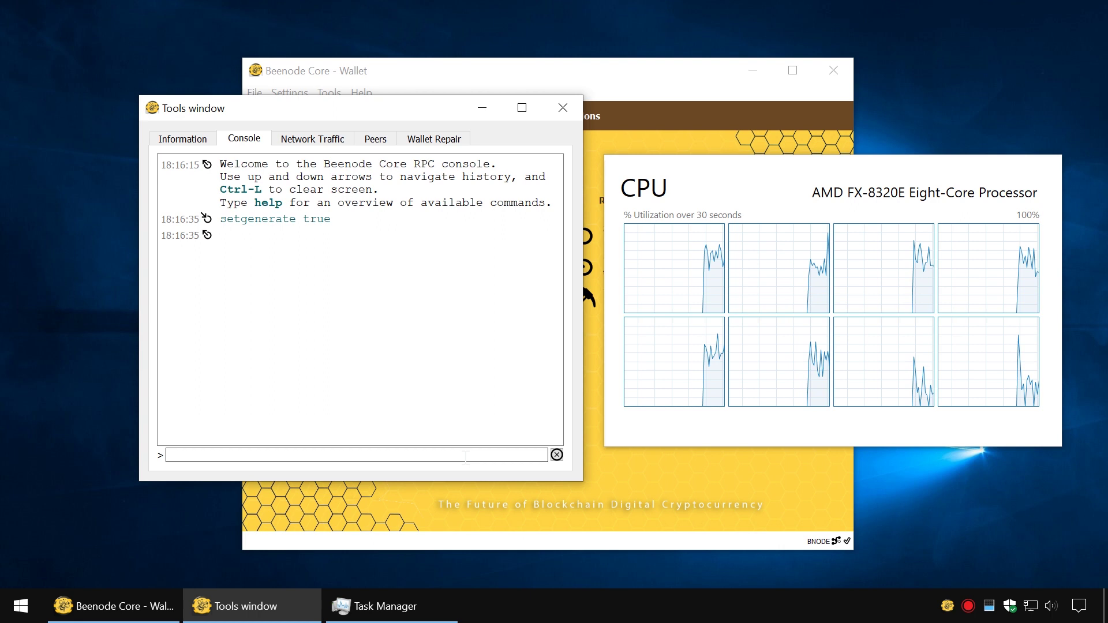
type("setg")
left_click(465, 468)
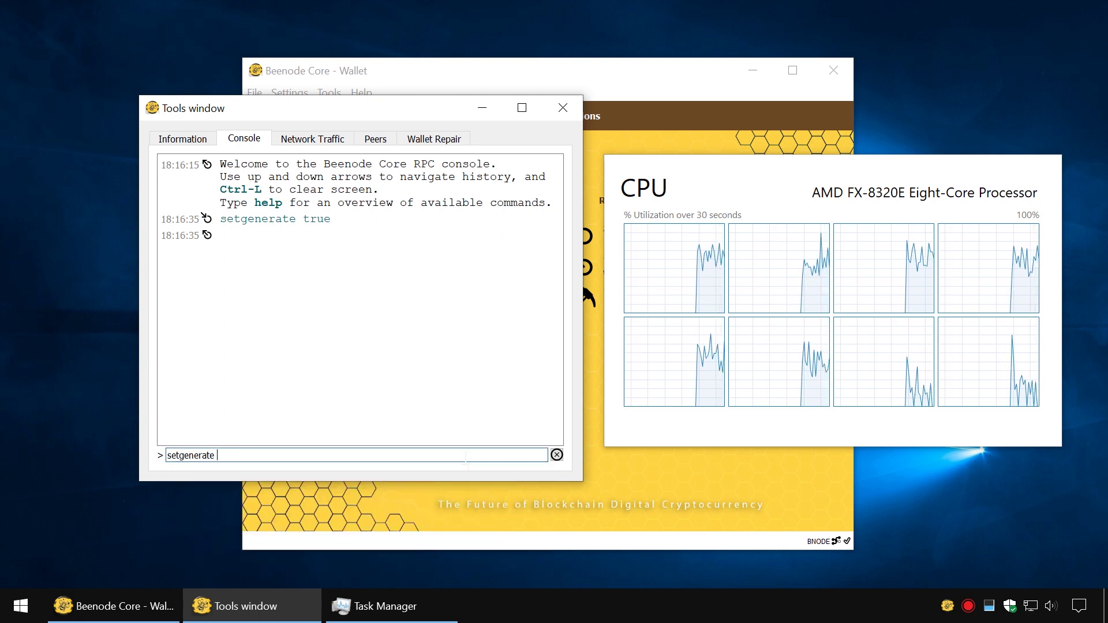
type("true 8")
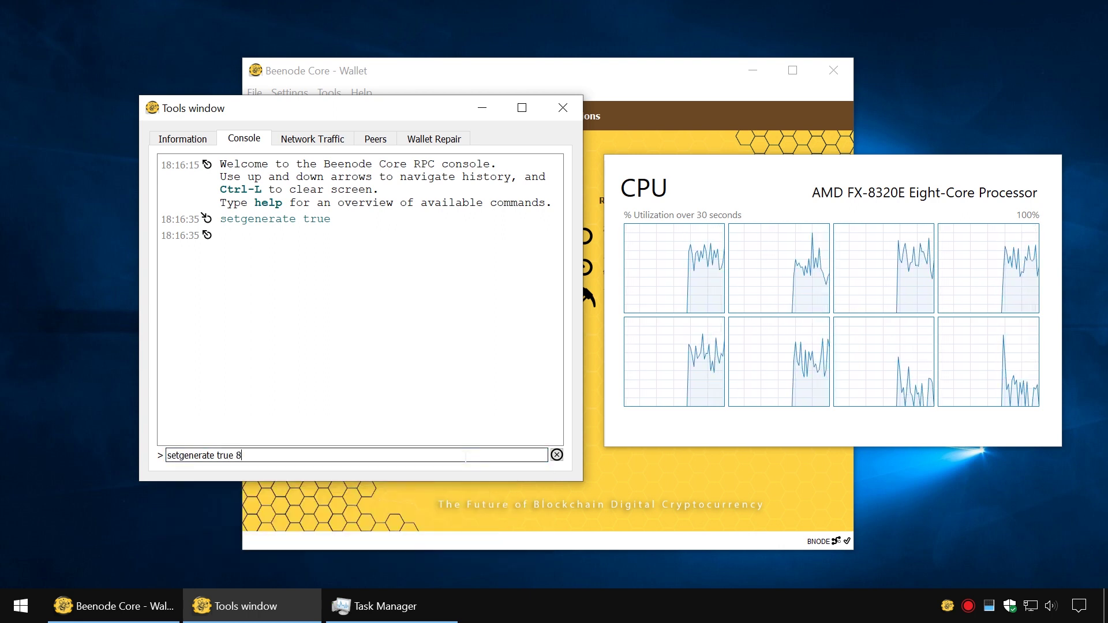
key("Return")
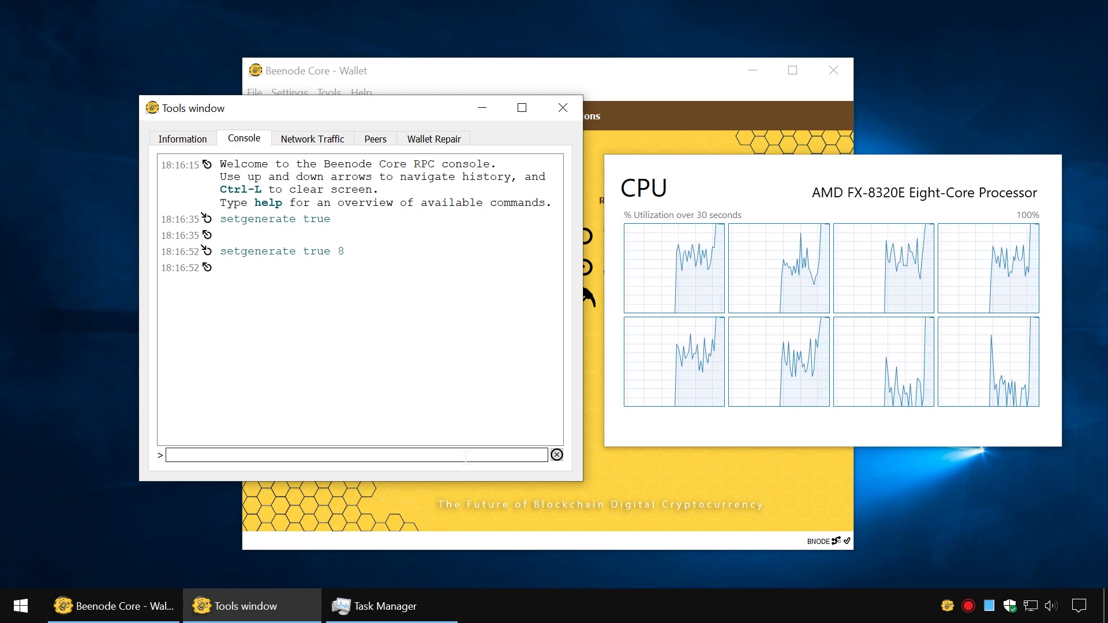
- Rerun the command as setgenerate true 4, then enter setgenerate false
key("Up")
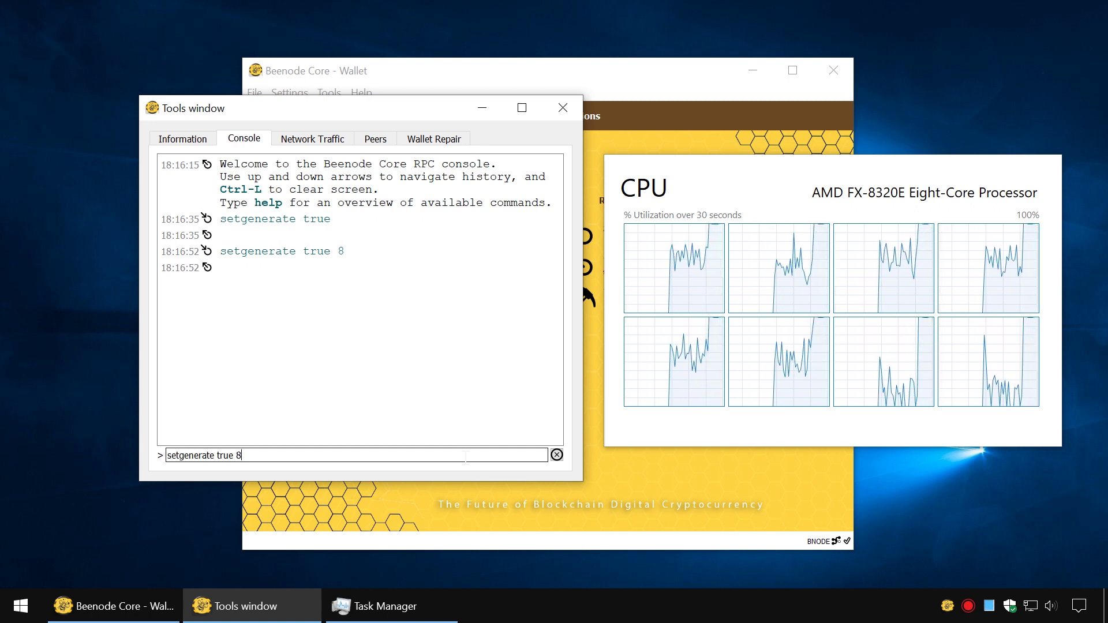
key("BackSpace")
type("4")
key("Return")
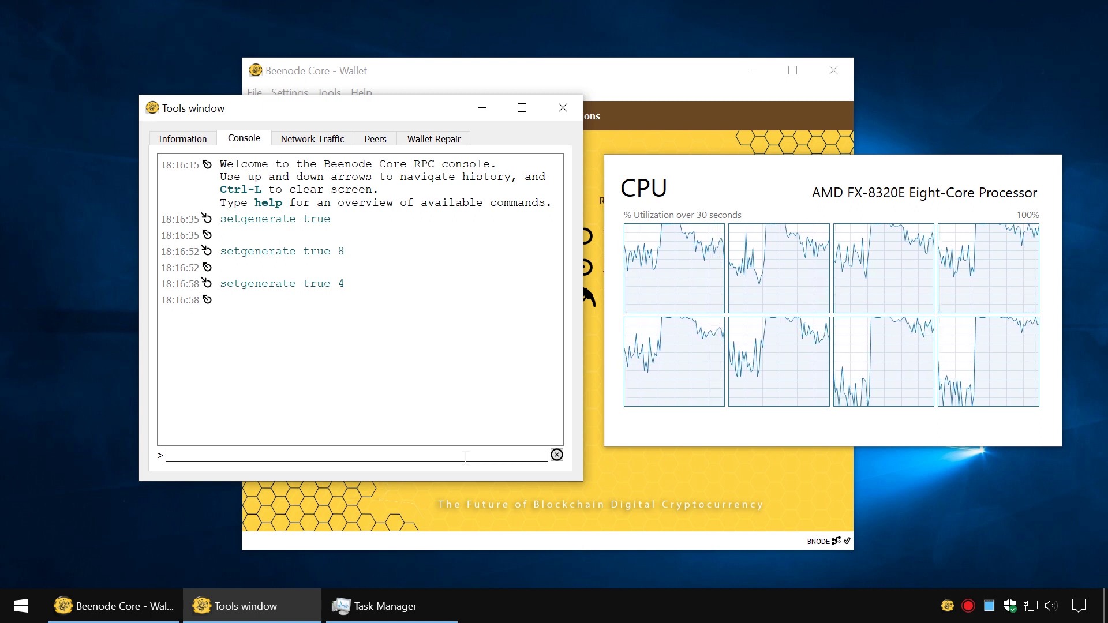
type("setg")
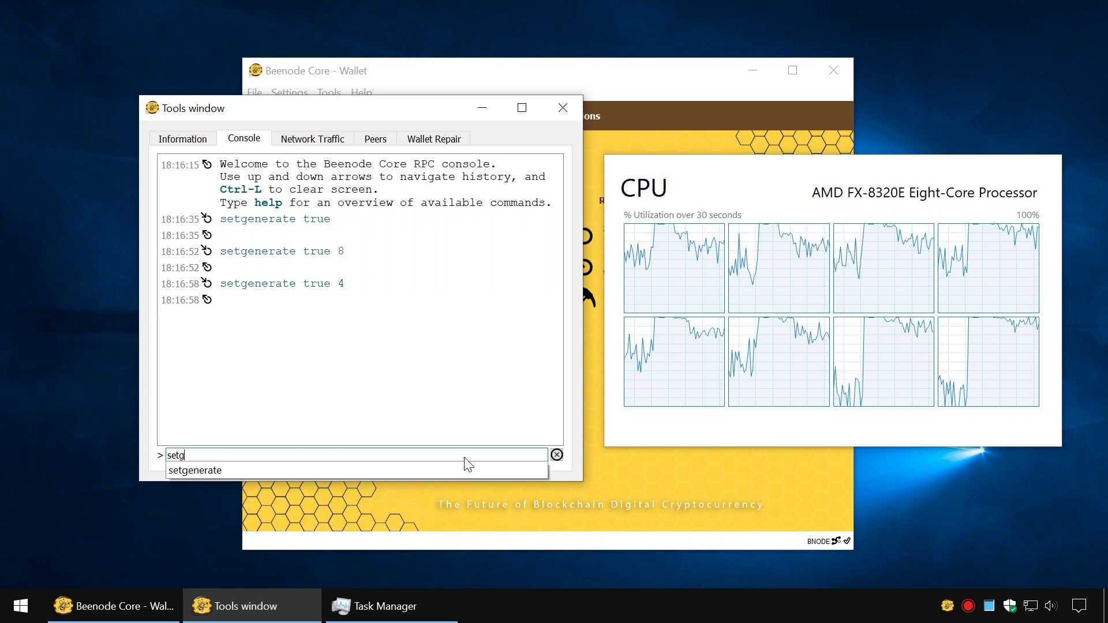
type("enerate false")
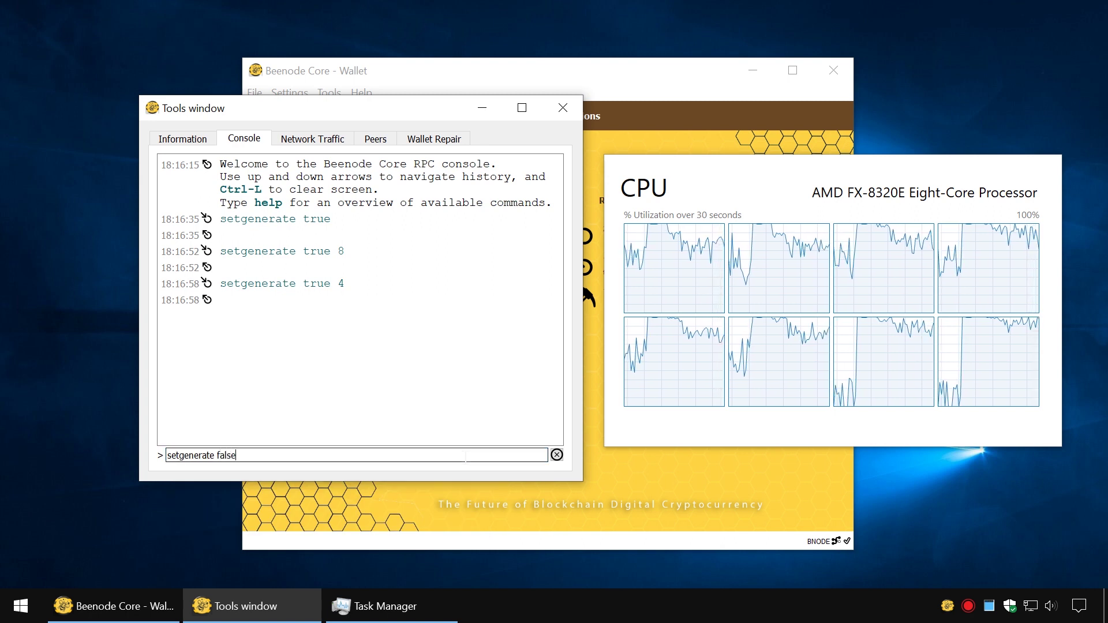
- Execute setgenerate false to stop CPU mining
key("Return")
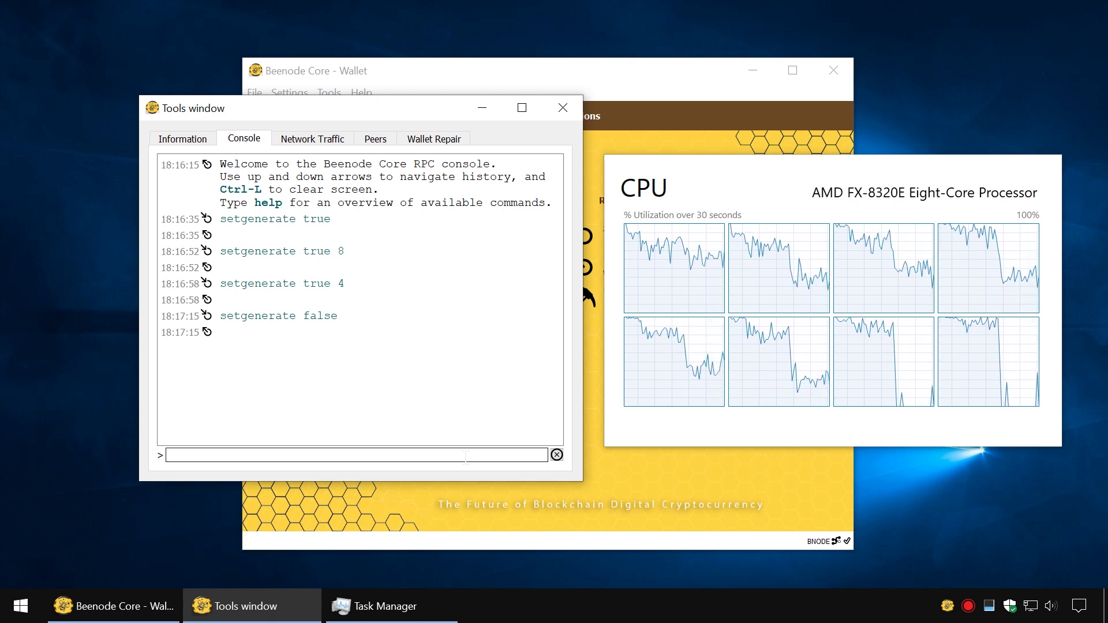
- Run getgenerate and see it return false
type("ge")
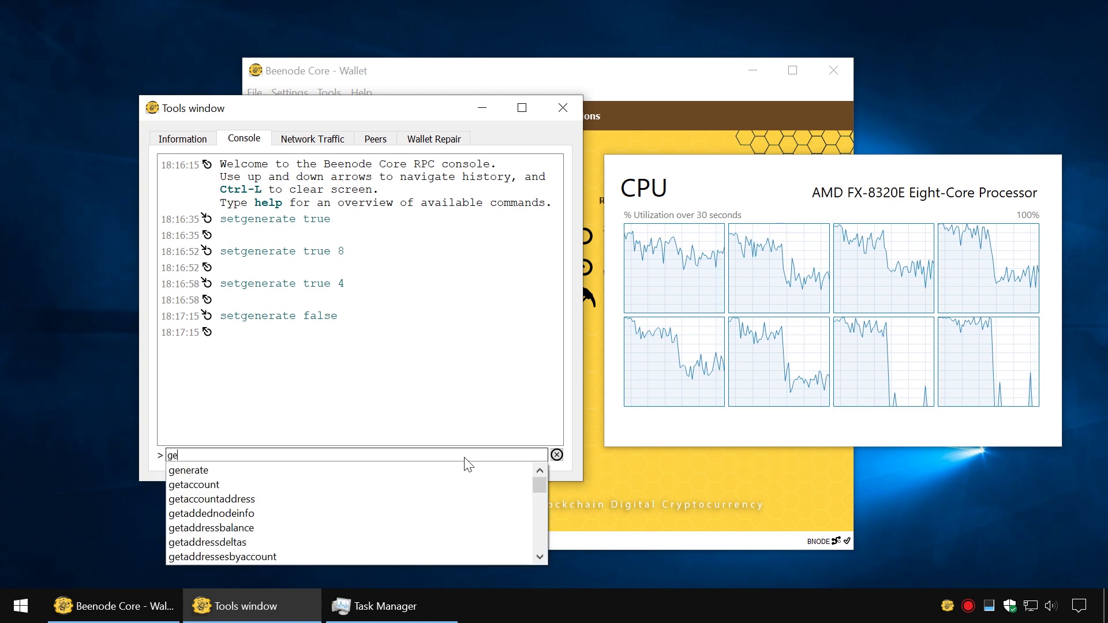
type("tg")
key("Down")
key("Return")
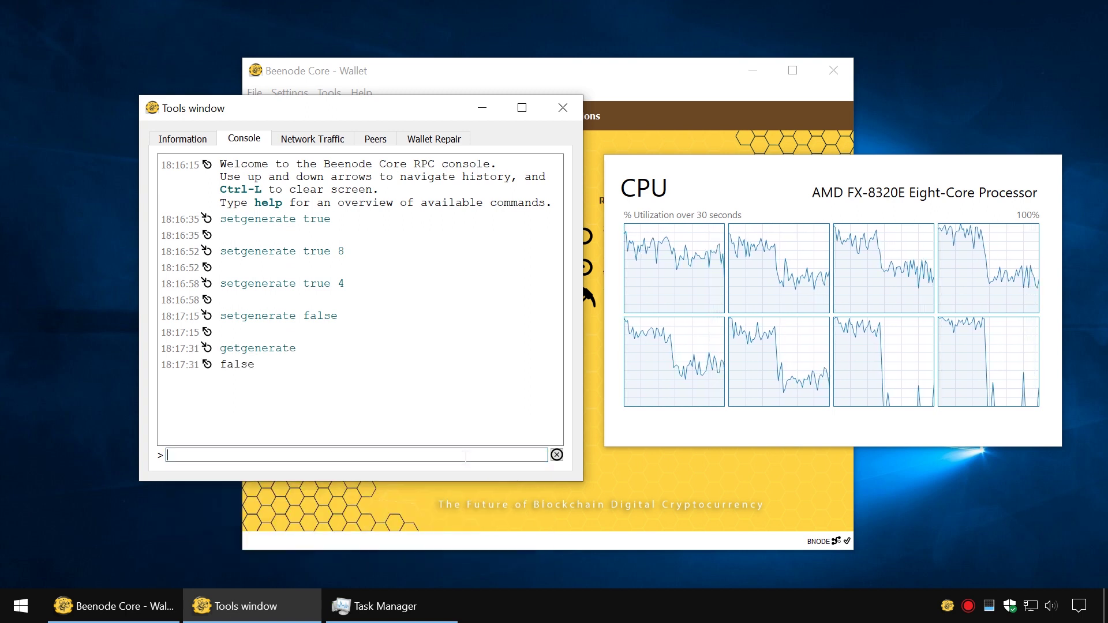